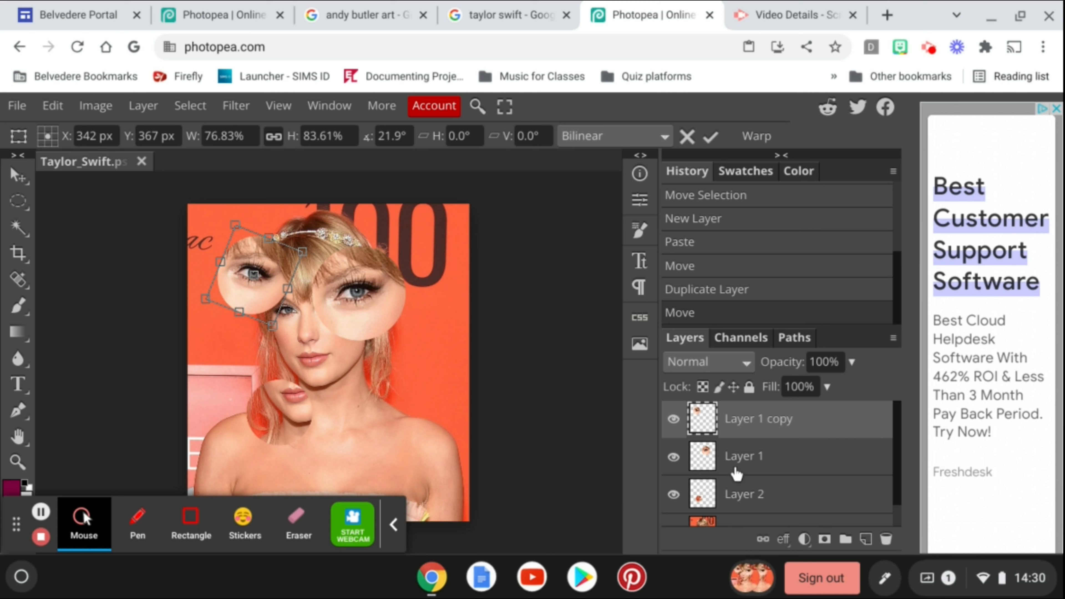
Select the three collage layers together with the Background layer and merge them into one layer
left_click(750, 463, "shift")
left_click(747, 496, "shift")
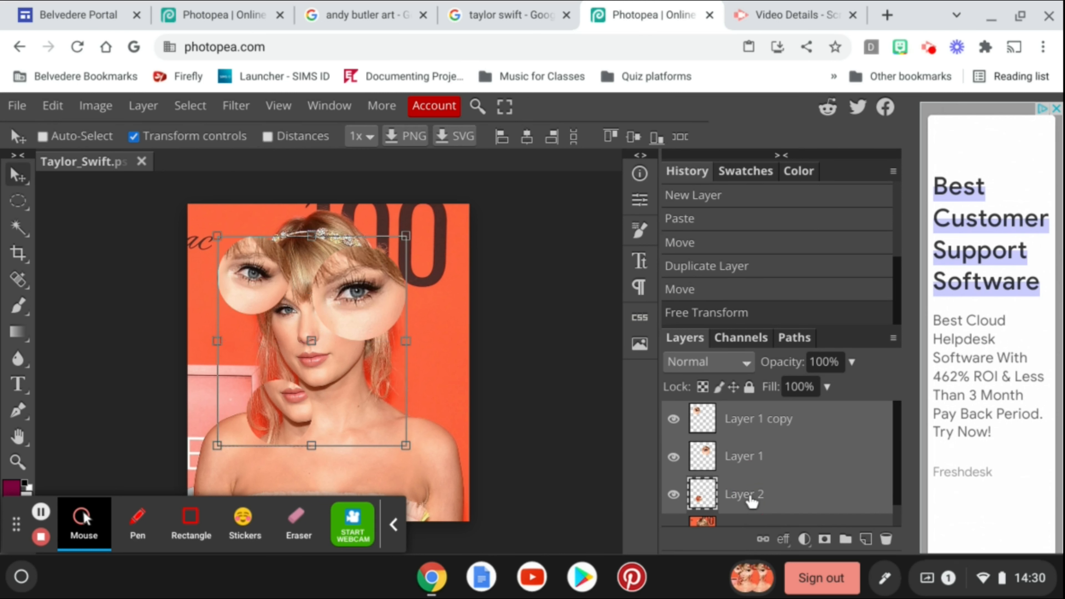
left_click(751, 522, "shift")
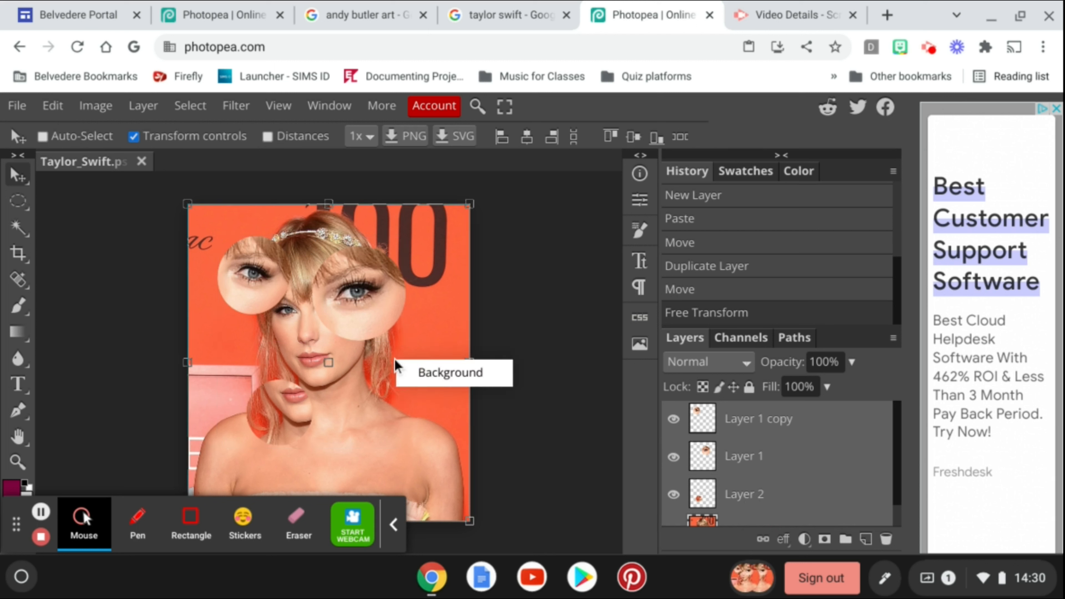
right_click(713, 452)
left_click(769, 508)
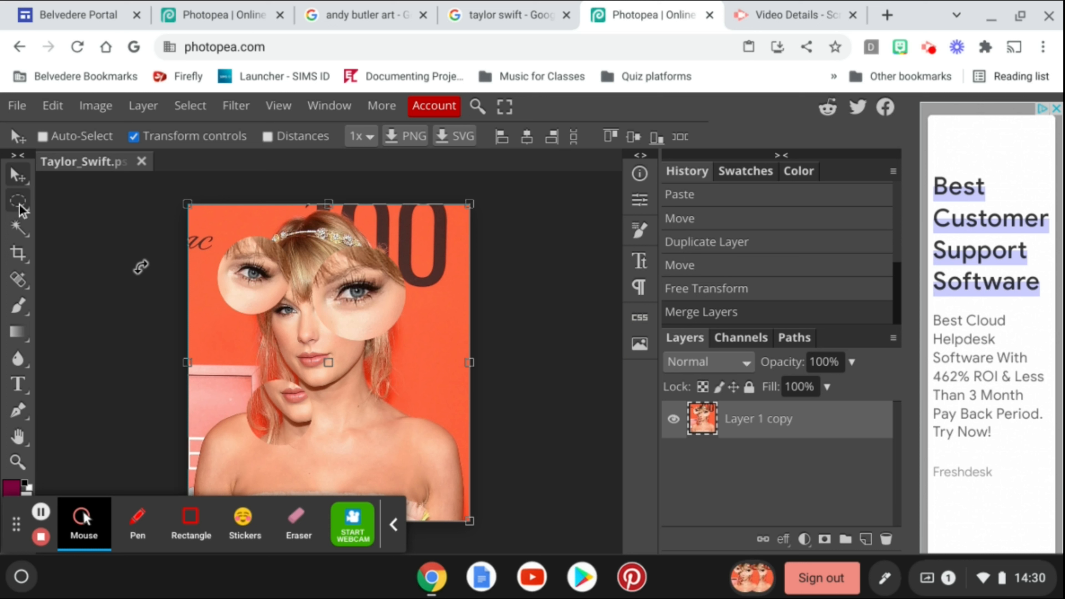
Select the woman and her enlarged eye pieces with the Quick Selection tool, leaving out the orange background
right_click(19, 229)
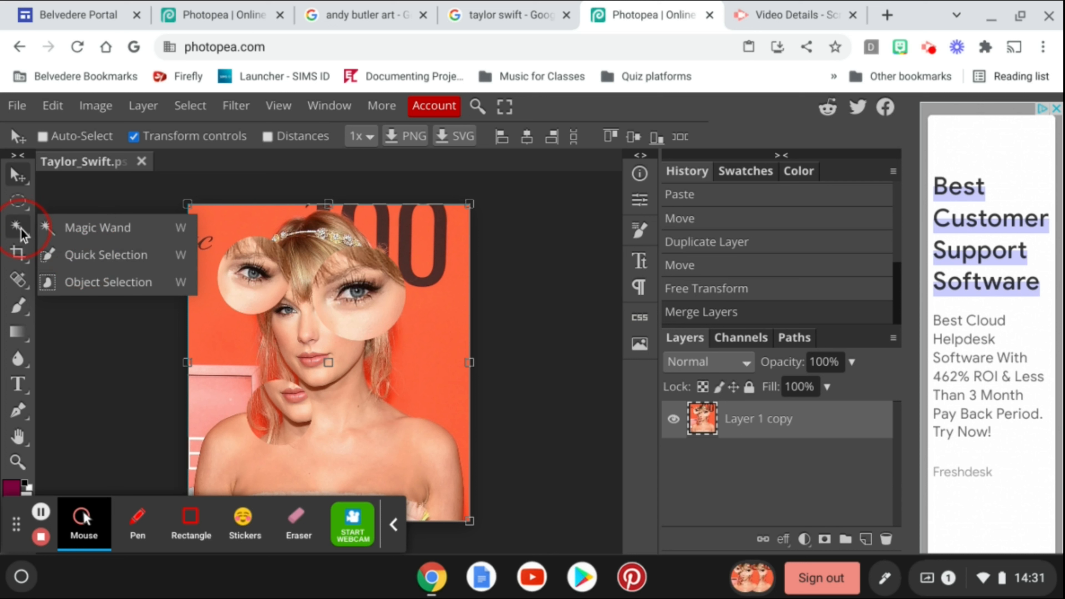
left_click(110, 255)
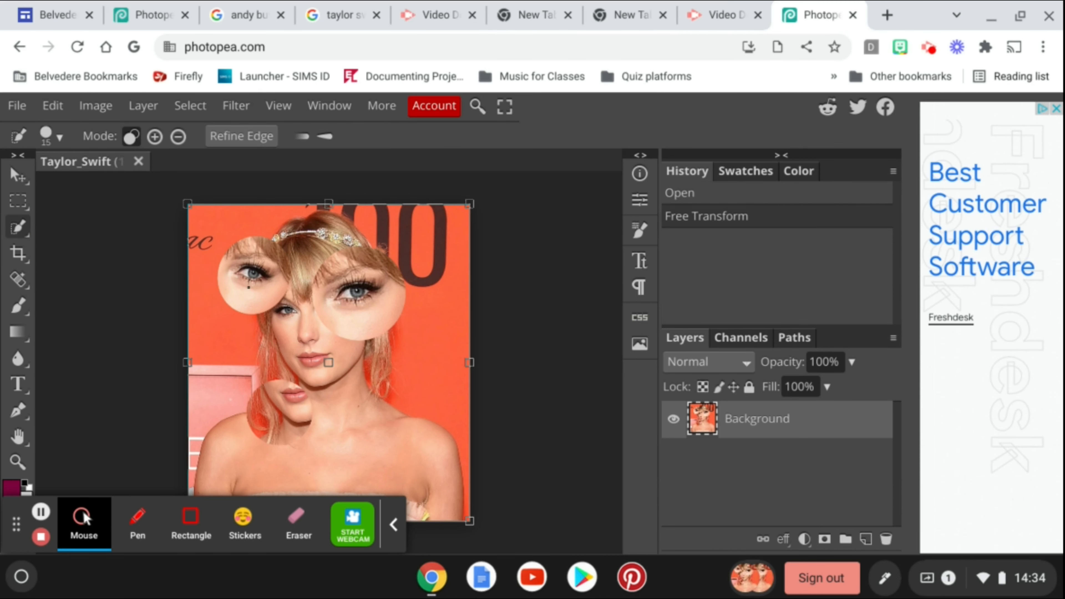
left_click_drag(249, 285, 321, 303)
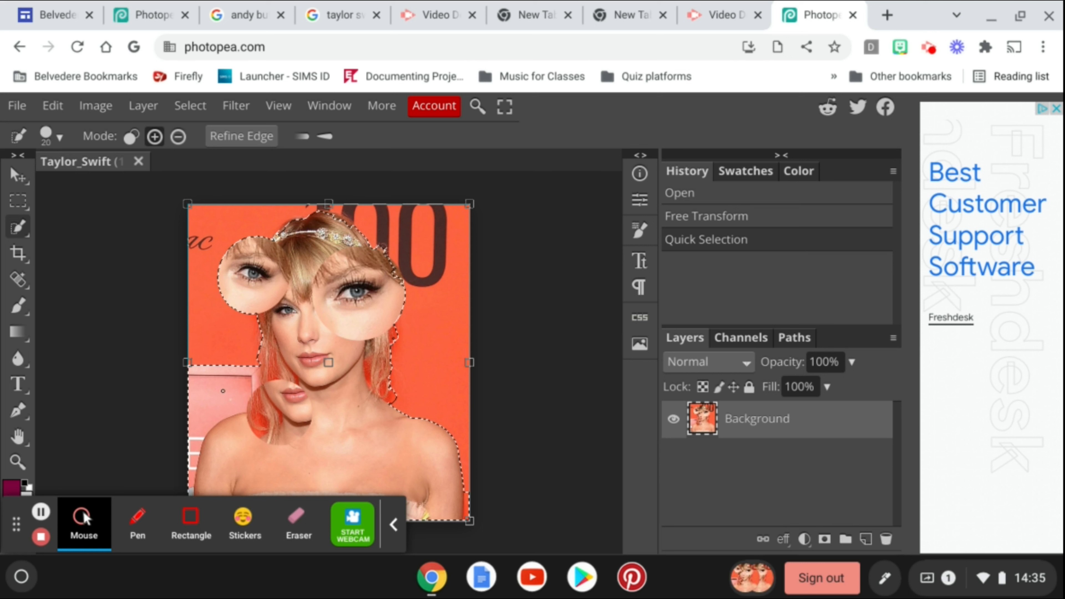
Try to subtract the pink panel beside the shoulder from the selection with a 90 px Quick Selection brush
key("bracketright")
key("bracketright")
key("bracketright")
key("bracketright")
key("alt")
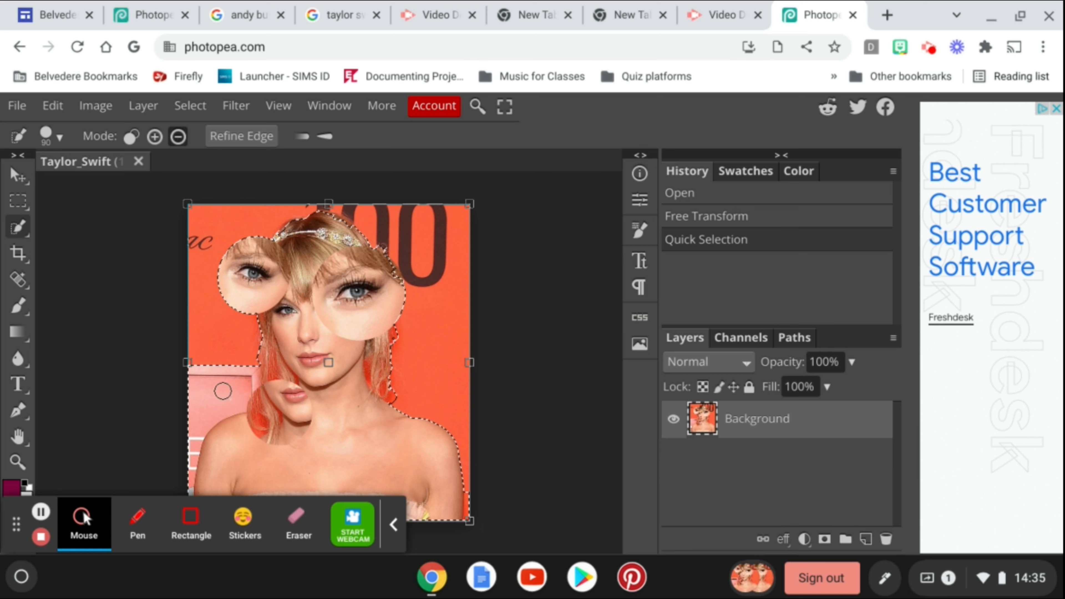
left_click(223, 391, "alt")
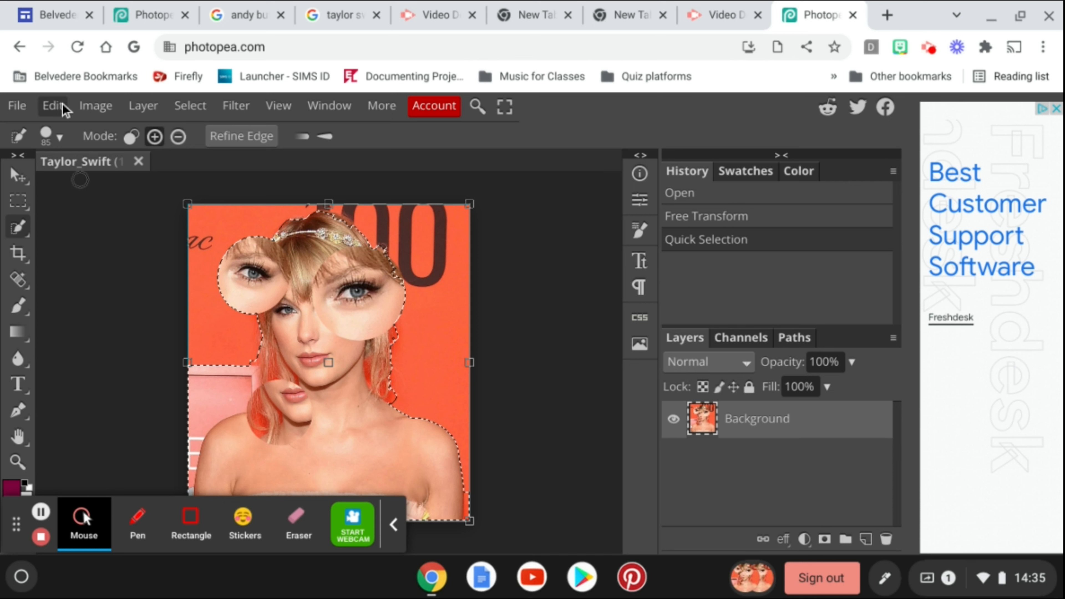
Copy the selected figure from the Background layer and paste it onto a new layer
left_click(866, 539)
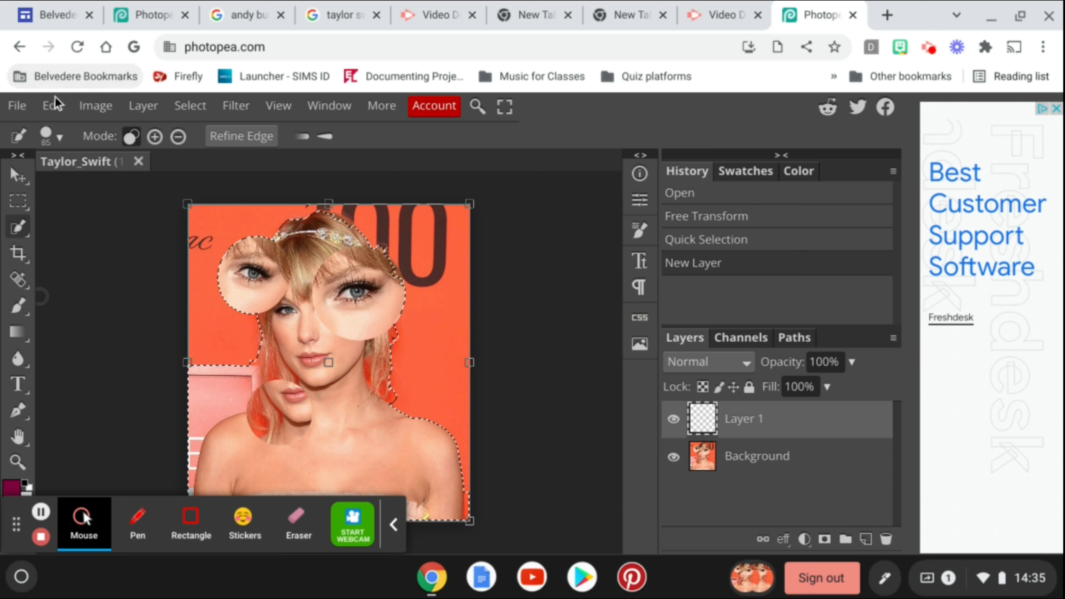
left_click(53, 107)
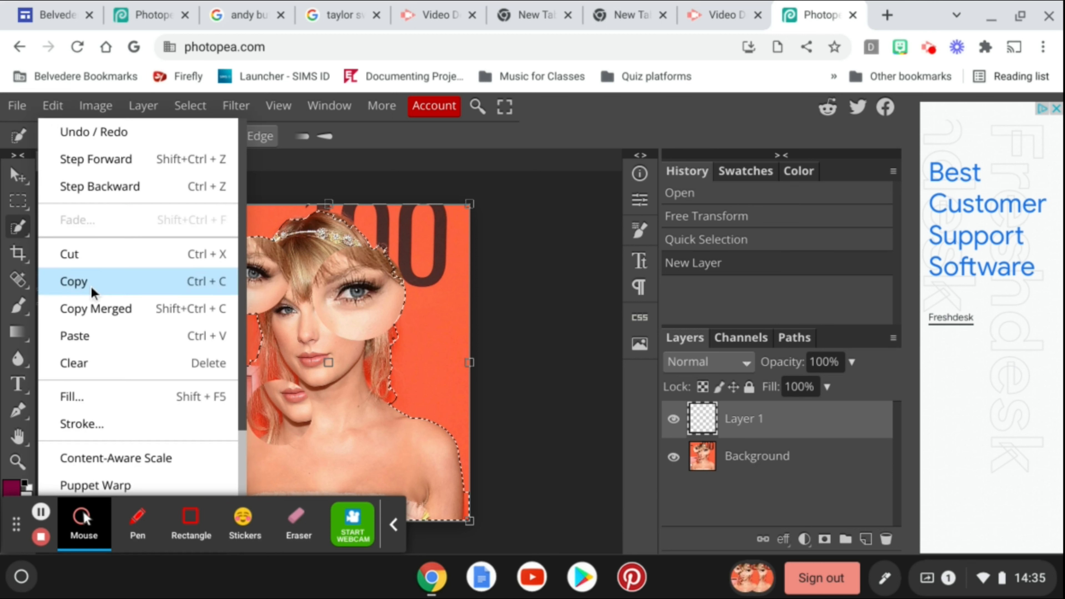
left_click(751, 463)
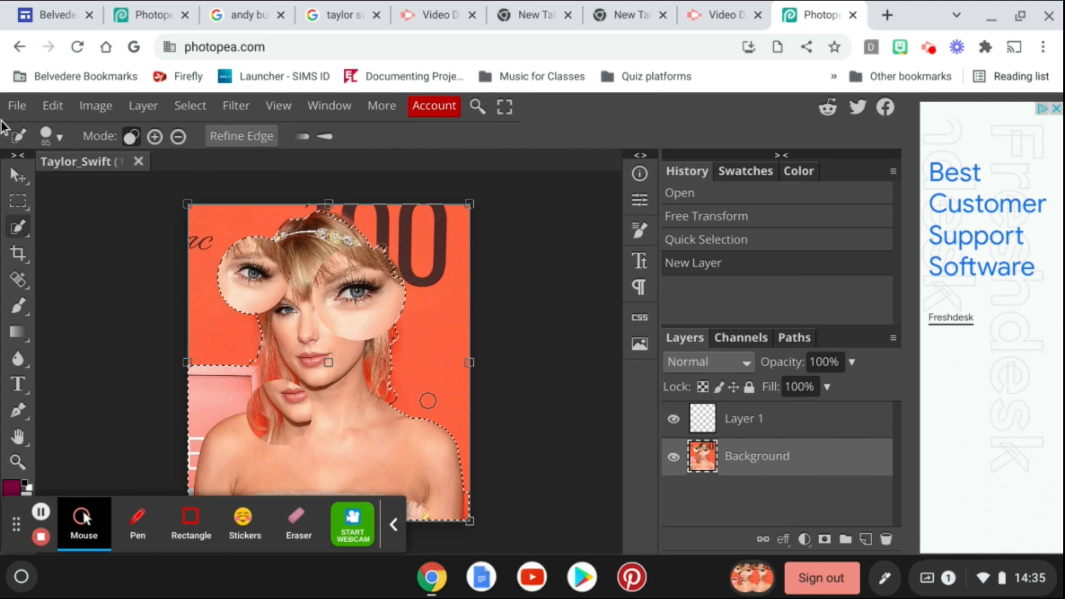
left_click(53, 105)
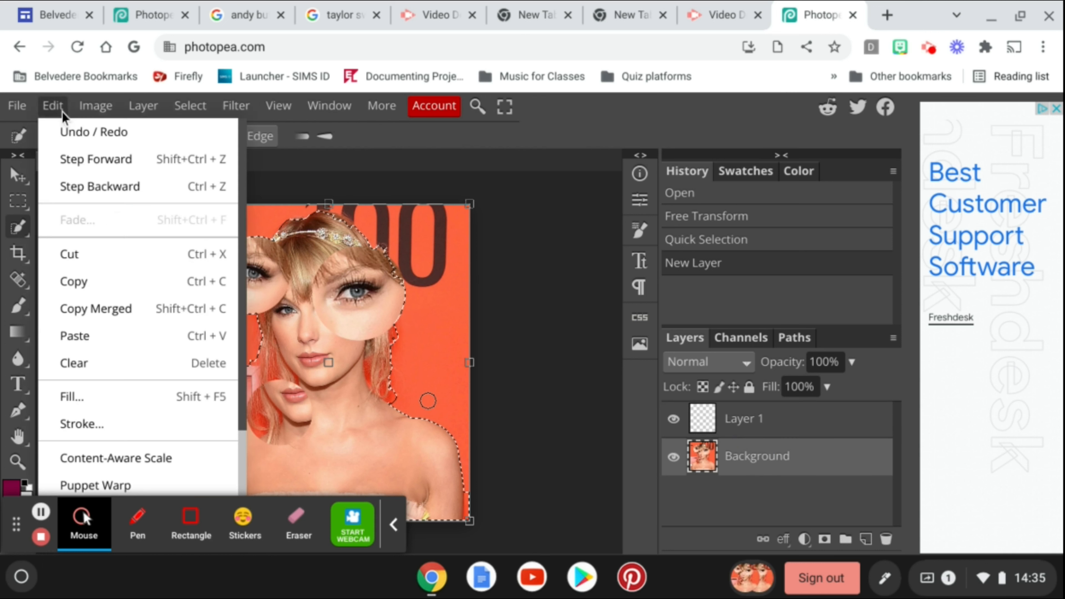
left_click(96, 289)
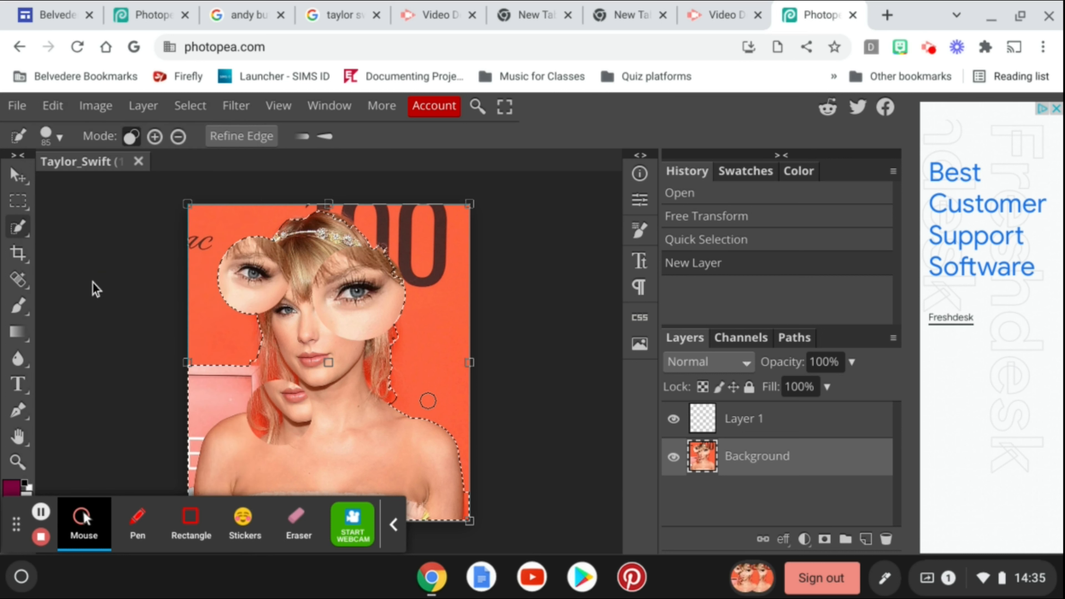
left_click(761, 420)
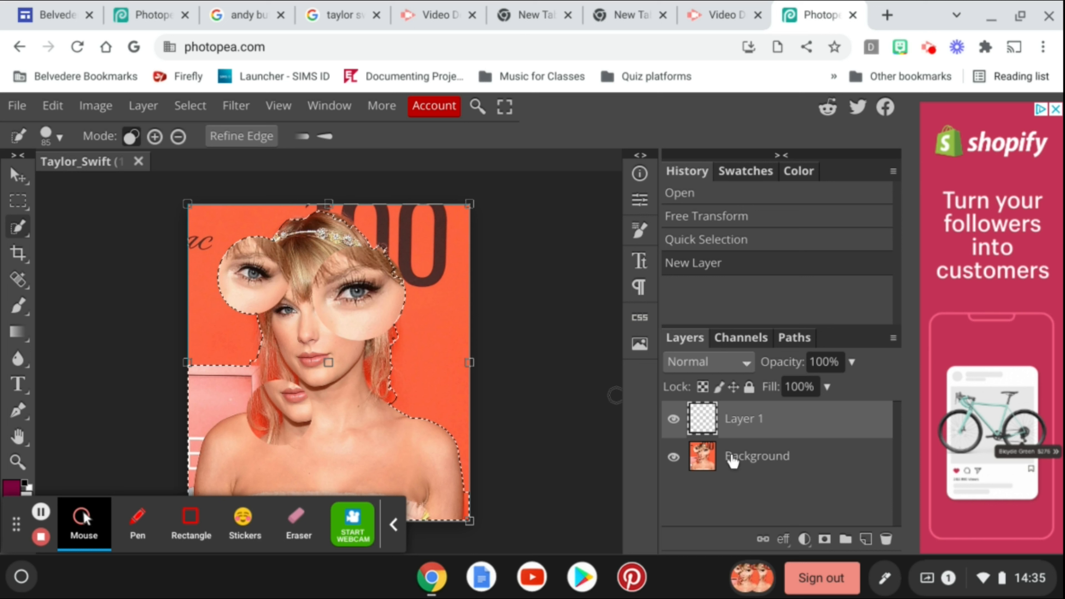
left_click(53, 106)
left_click(79, 335)
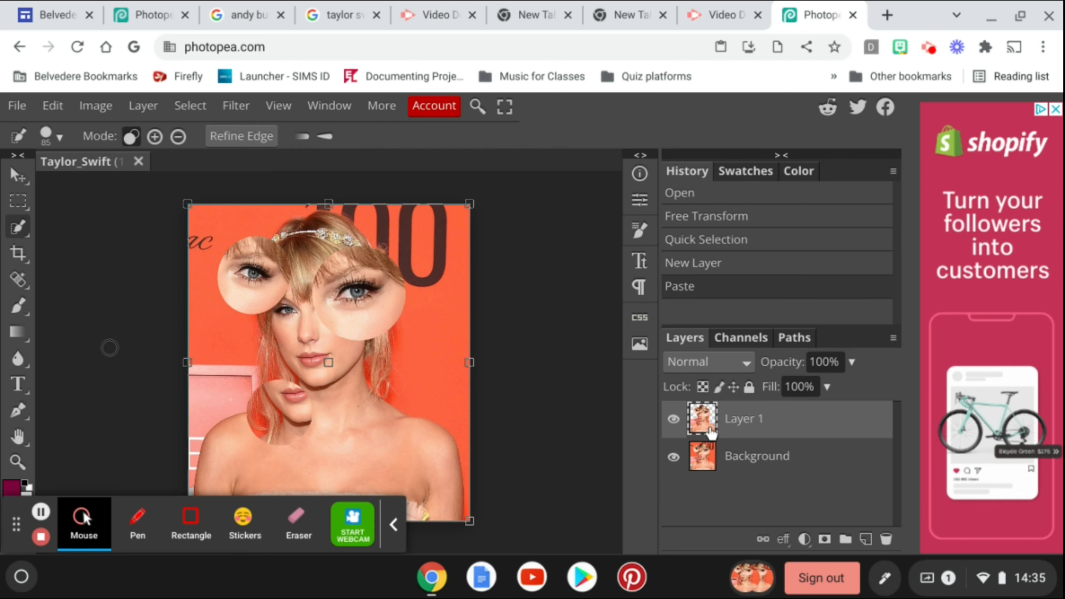
Place a new empty layer between Layer 1 and Background, and set the Brush color to pink eb2a87
left_click(866, 539)
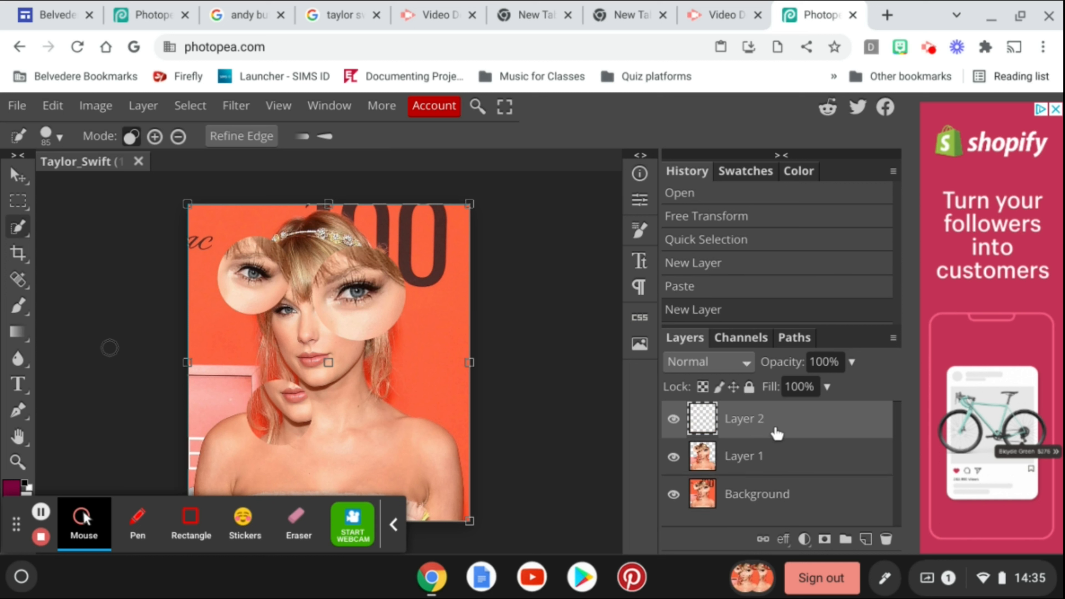
left_click_drag(774, 436, 774, 441)
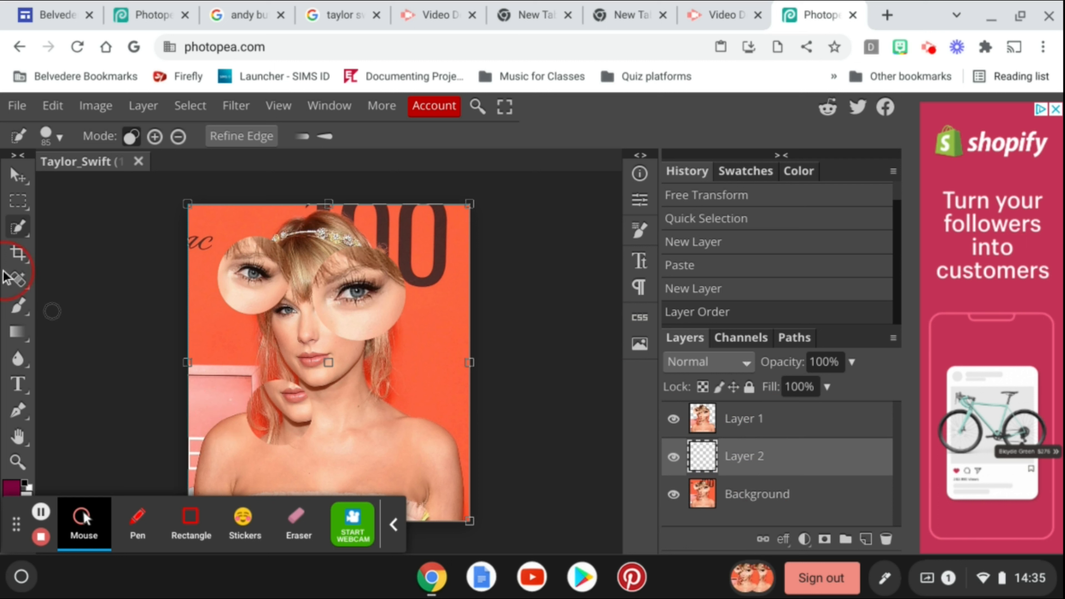
right_click(17, 313)
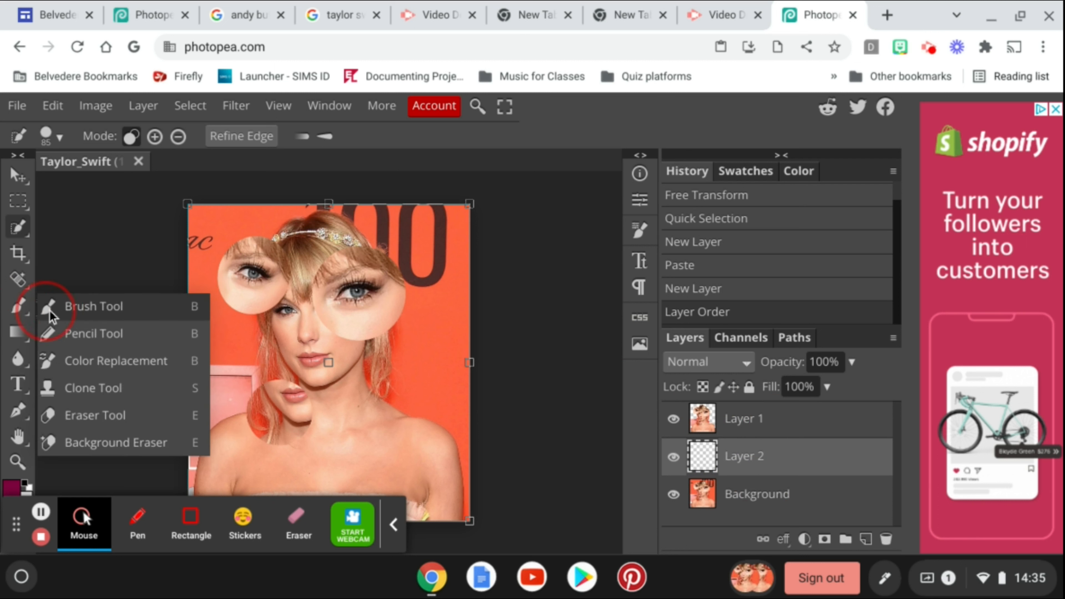
left_click(71, 313)
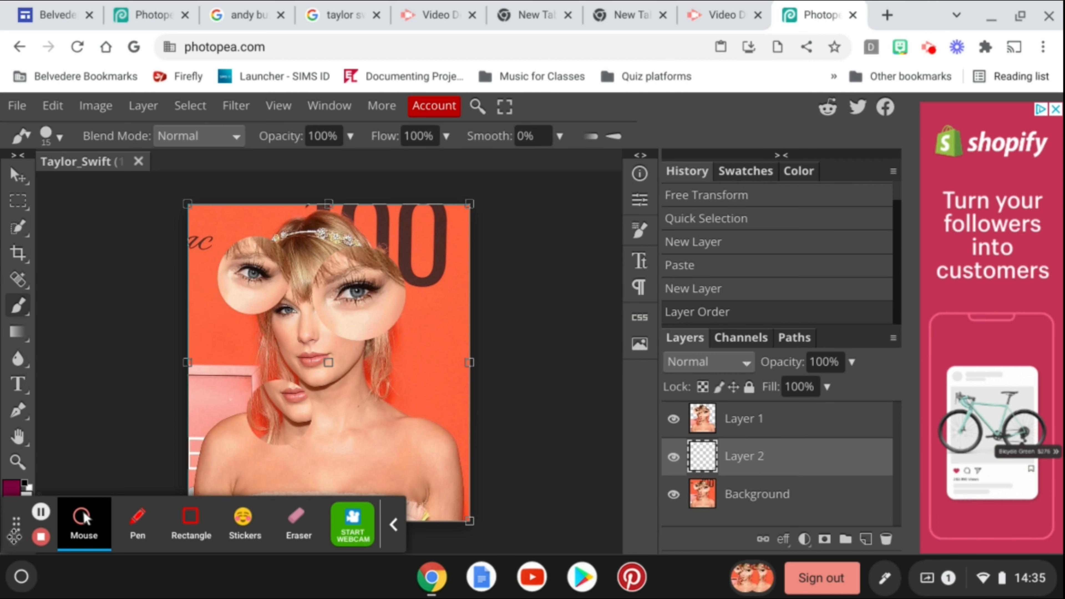
left_click(12, 488)
left_click_drag(316, 237, 321, 242)
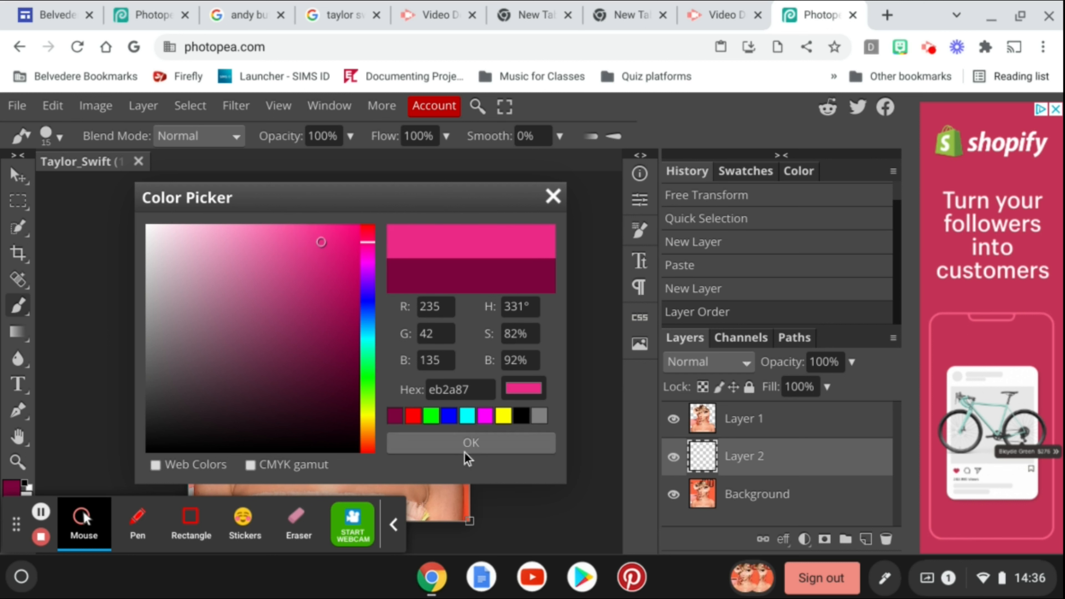
left_click(470, 447)
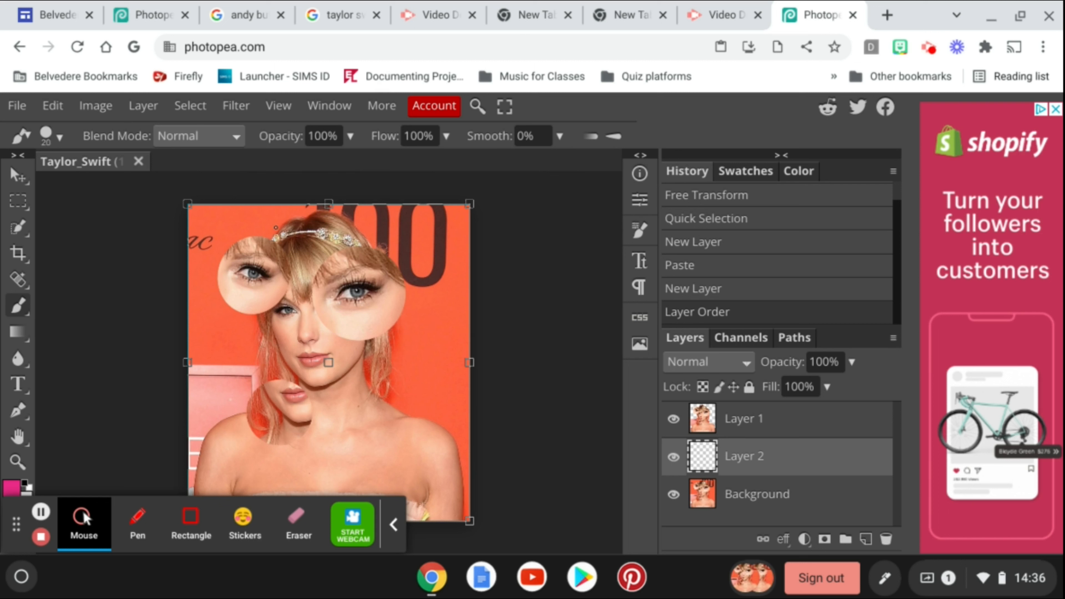
Paint the background around the figure pink on Layer 2 with a very large brush of 600 to 800 px
key("bracketright")
key("bracketright")
key("bracketright")
key("bracketright")
key("bracketright")
key("bracketright")
key("bracketright")
key("bracketright")
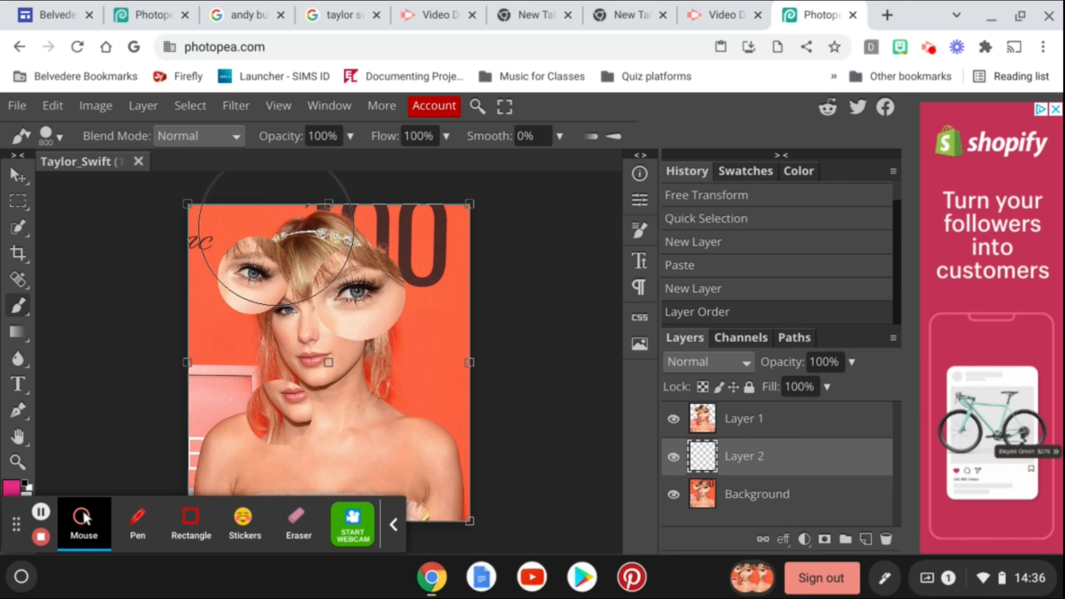
mouse_move(276, 228)
left_mouse_down()
mouse_move(237, 190)
mouse_move(209, 238)
mouse_move(423, 233)
mouse_move(467, 269)
mouse_move(193, 313)
mouse_move(236, 350)
mouse_move(436, 352)
mouse_move(429, 395)
left_mouse_up()
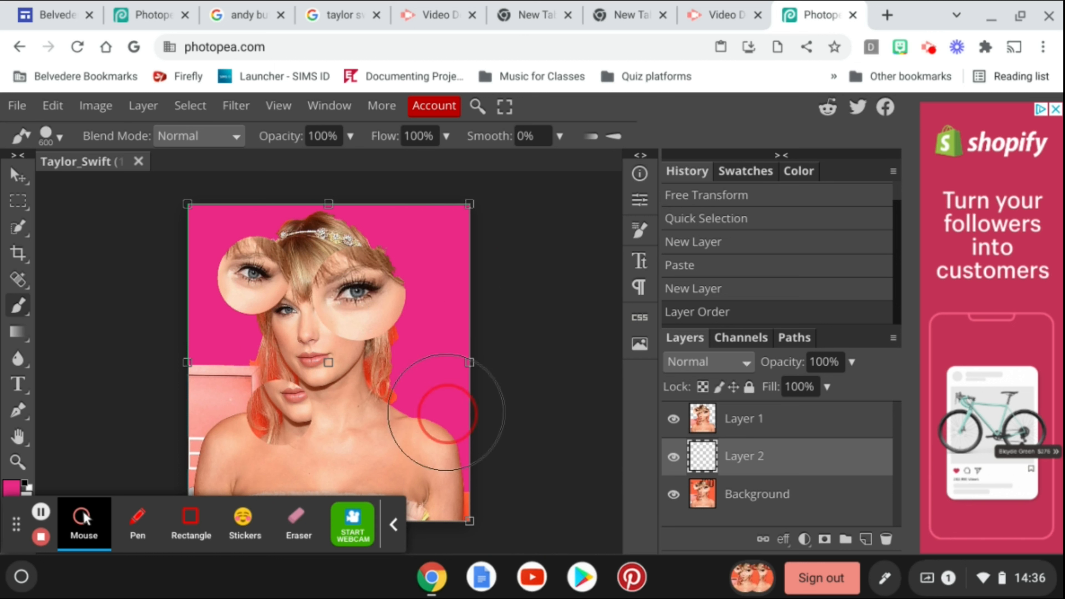
mouse_move(271, 525)
left_mouse_down()
mouse_move(196, 495)
mouse_move(200, 364)
mouse_move(240, 337)
left_mouse_up()
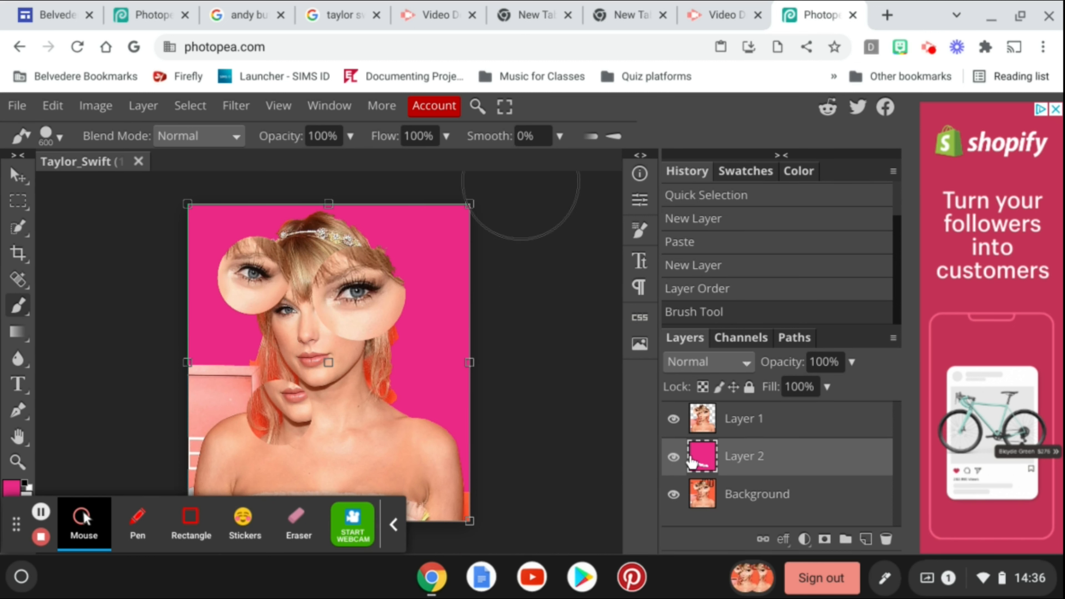
Try to select the pink panel beside the shoulder on Layer 1 with the Quick Selection tool
left_click(730, 425)
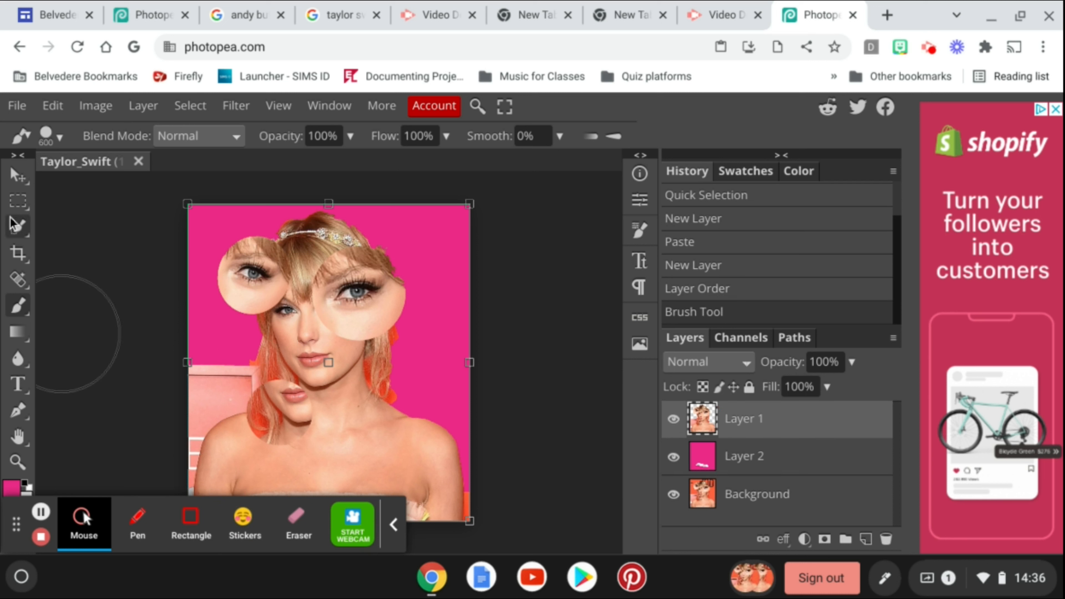
right_click(18, 228)
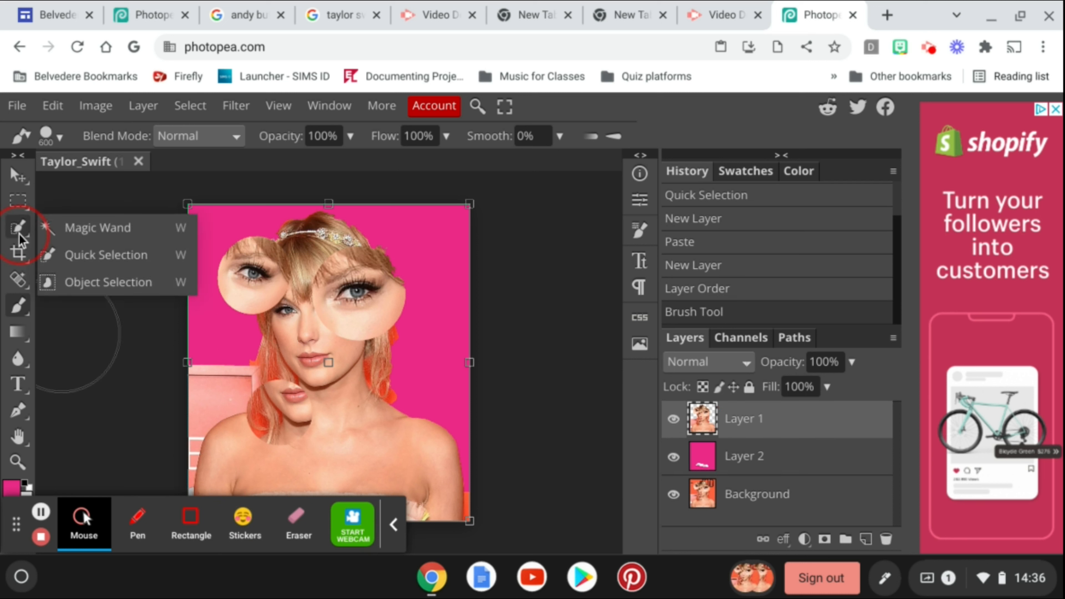
left_click(100, 262)
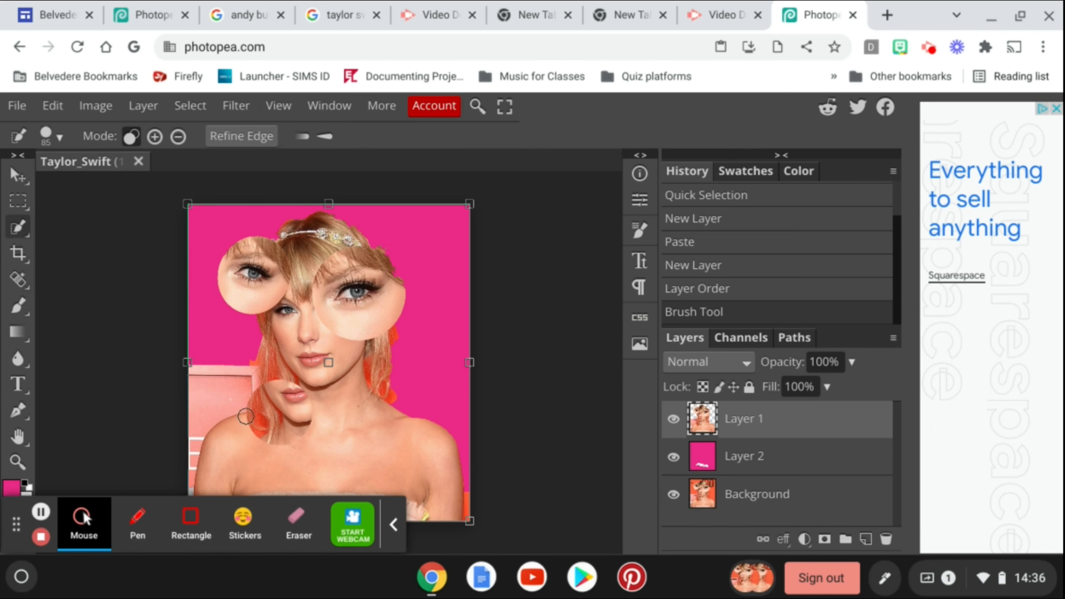
left_click(219, 381)
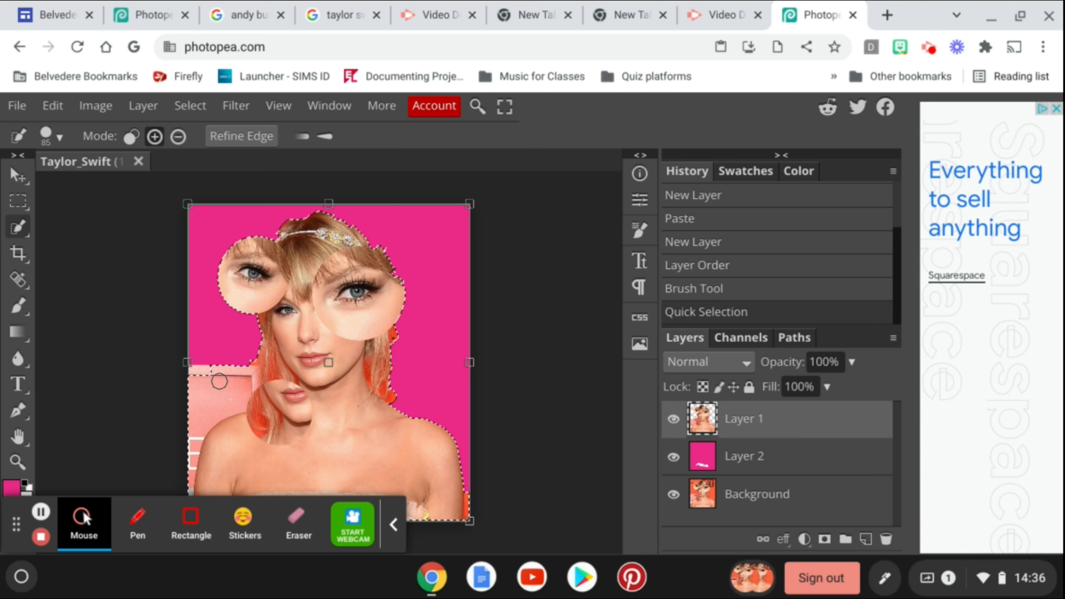
left_click(219, 381)
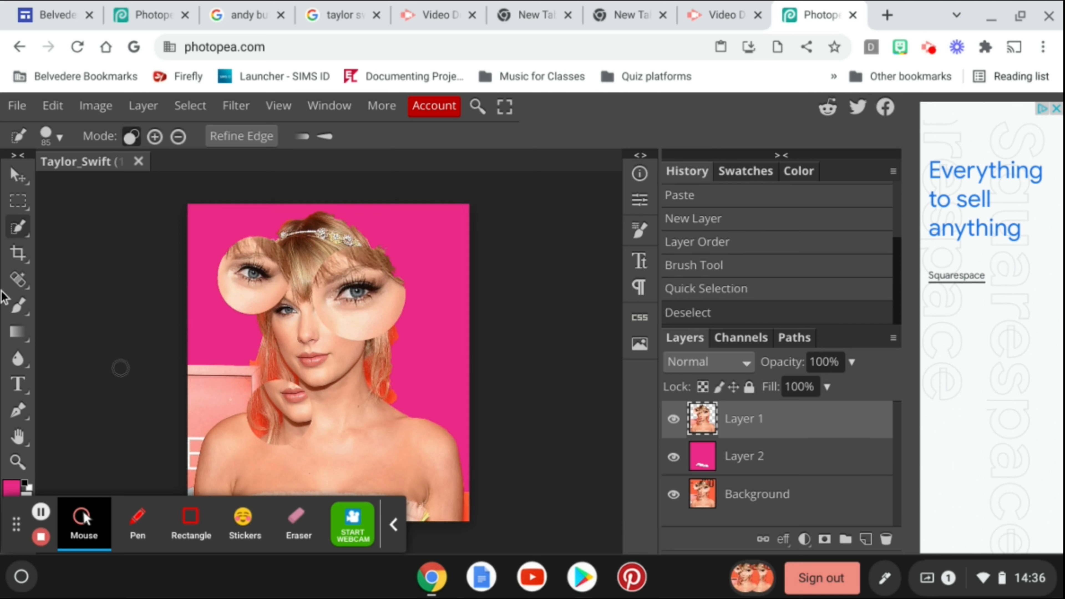
right_click(18, 286)
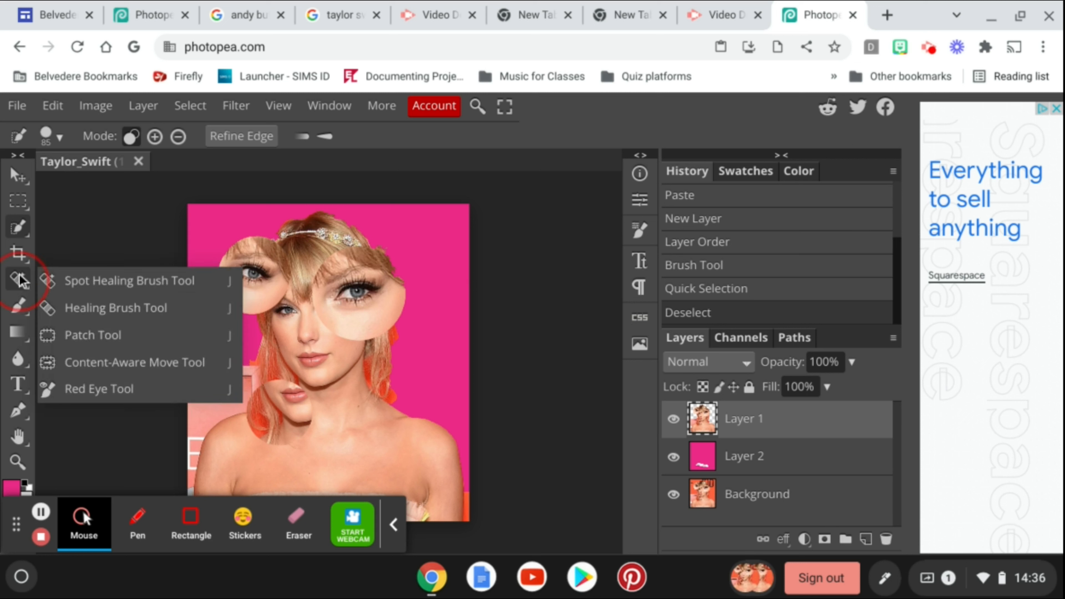
left_click(19, 290)
left_click(19, 289)
Erase the pink panel beside the shoulder from Layer 1 with a 150 px Eraser, undoing the first stroke
left_click(21, 310)
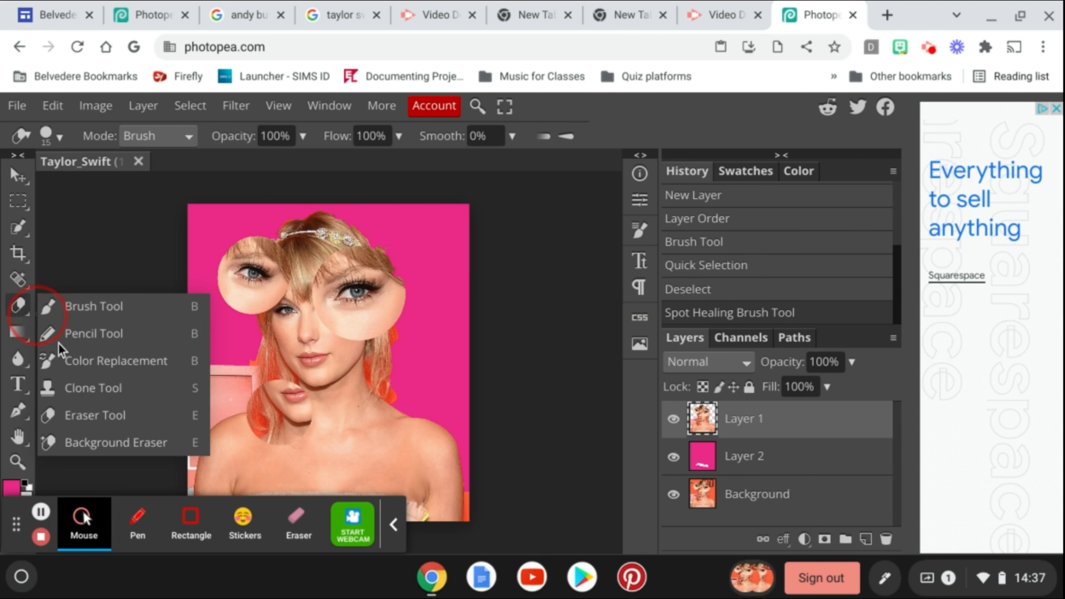
left_click(85, 420)
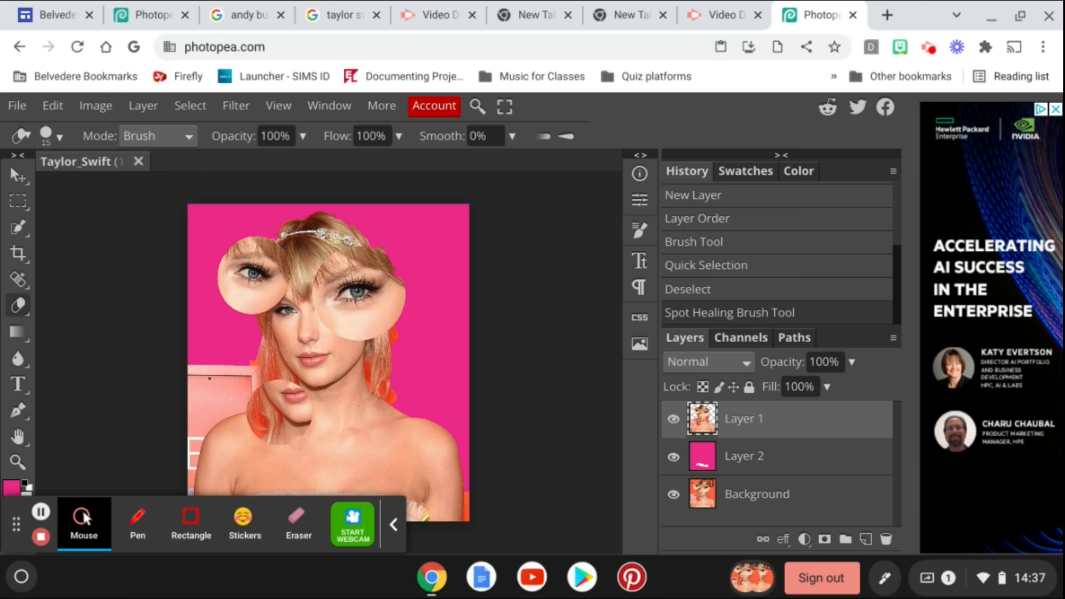
key("bracketright")
key("bracketright")
key("bracketright")
key("bracketright")
key("bracketright")
mouse_move(226, 369)
left_mouse_down()
mouse_move(186, 370)
mouse_move(188, 416)
mouse_move(217, 396)
mouse_move(243, 354)
mouse_move(258, 405)
left_mouse_up()
key("ctrl+z")
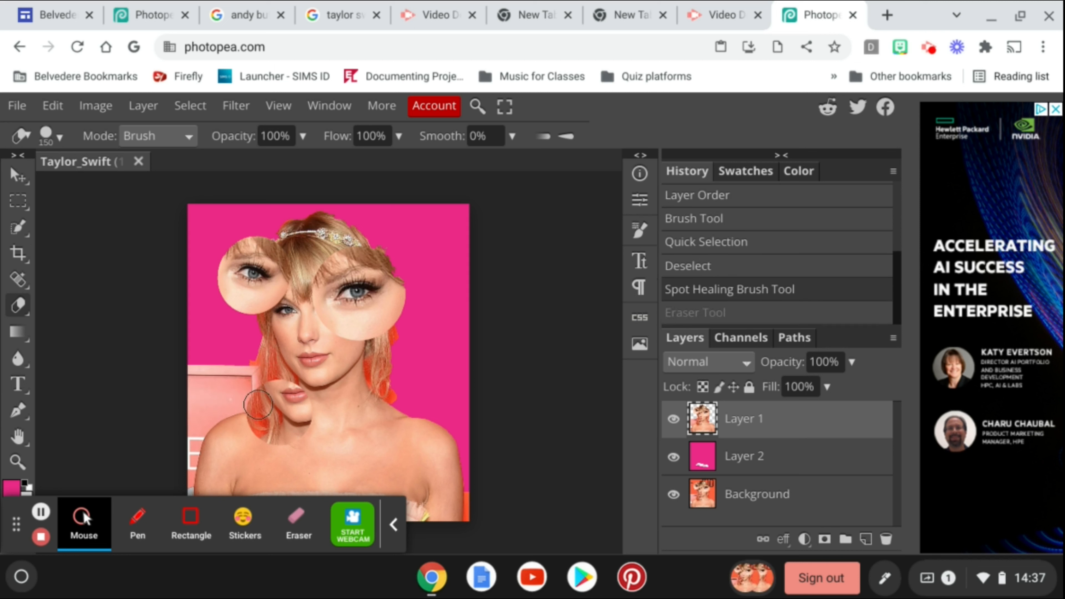
mouse_move(241, 360)
left_mouse_down()
mouse_move(217, 411)
mouse_move(180, 427)
mouse_move(248, 337)
mouse_move(200, 361)
mouse_move(191, 384)
mouse_move(213, 387)
mouse_move(194, 419)
mouse_move(182, 493)
mouse_move(179, 467)
mouse_move(214, 409)
left_mouse_up()
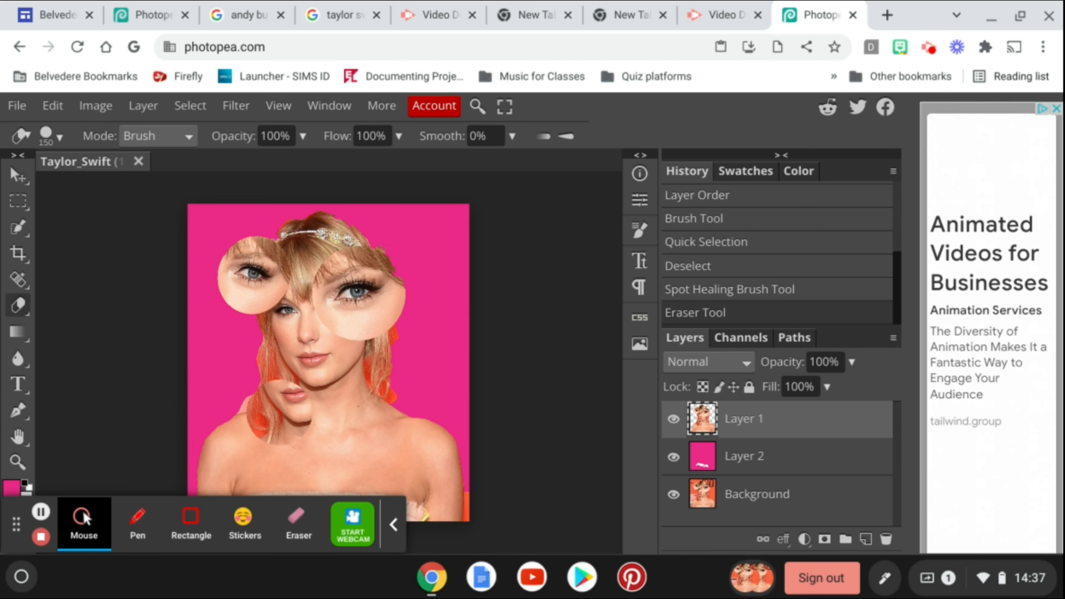
Erase the leftover light pink patch between the hair and the shoulder from Layer 1 with the 150 px Eraser
scroll(214, 410, "up", 5)
scroll(215, 409, "down", 5)
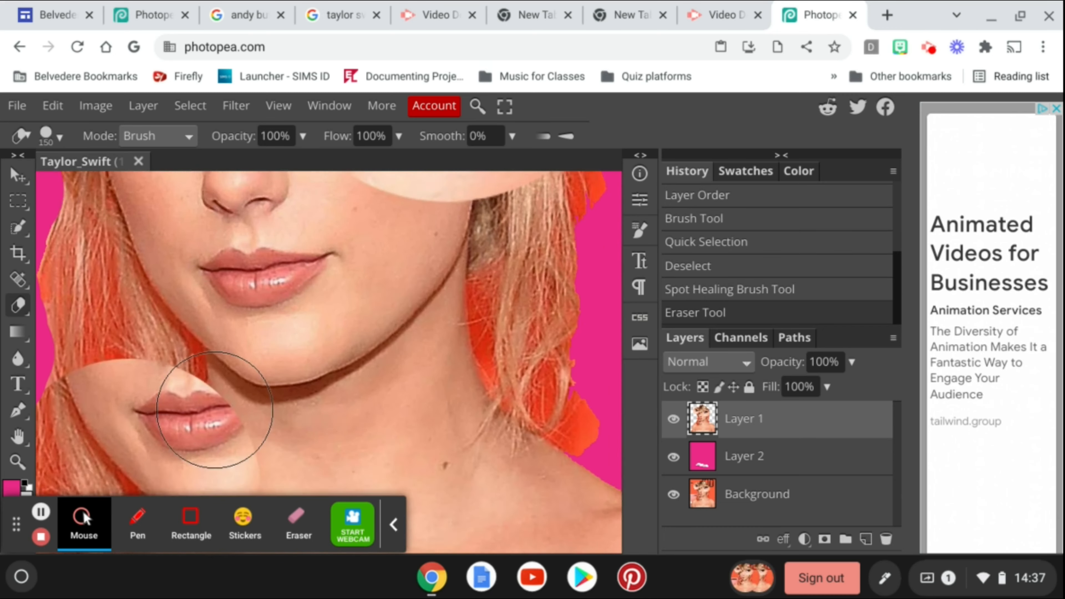
scroll(215, 410, "left", 5)
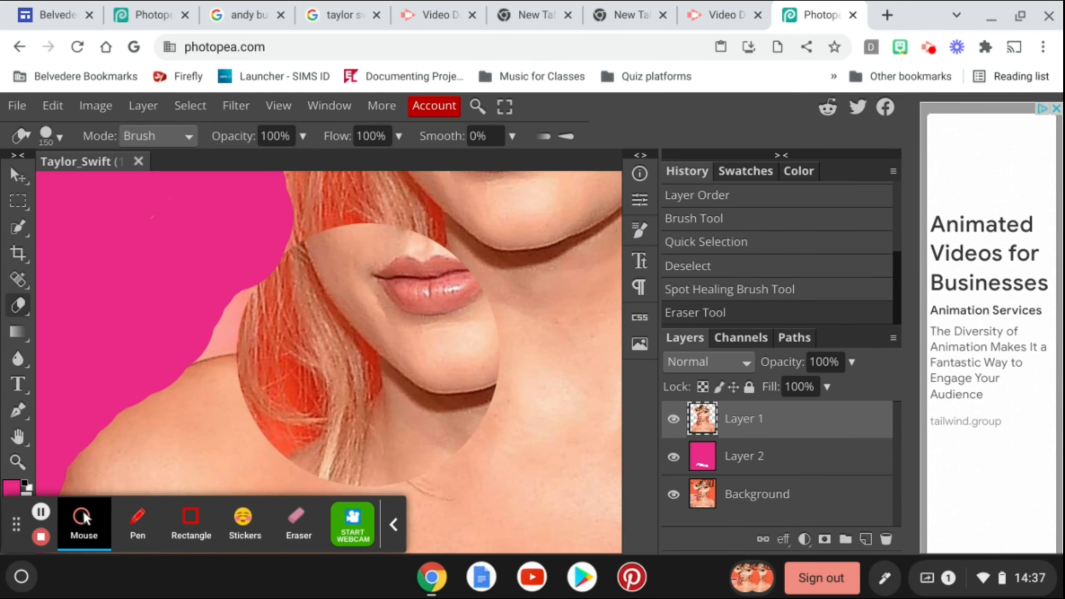
scroll(215, 410, "up", 4)
scroll(214, 410, "left", 3)
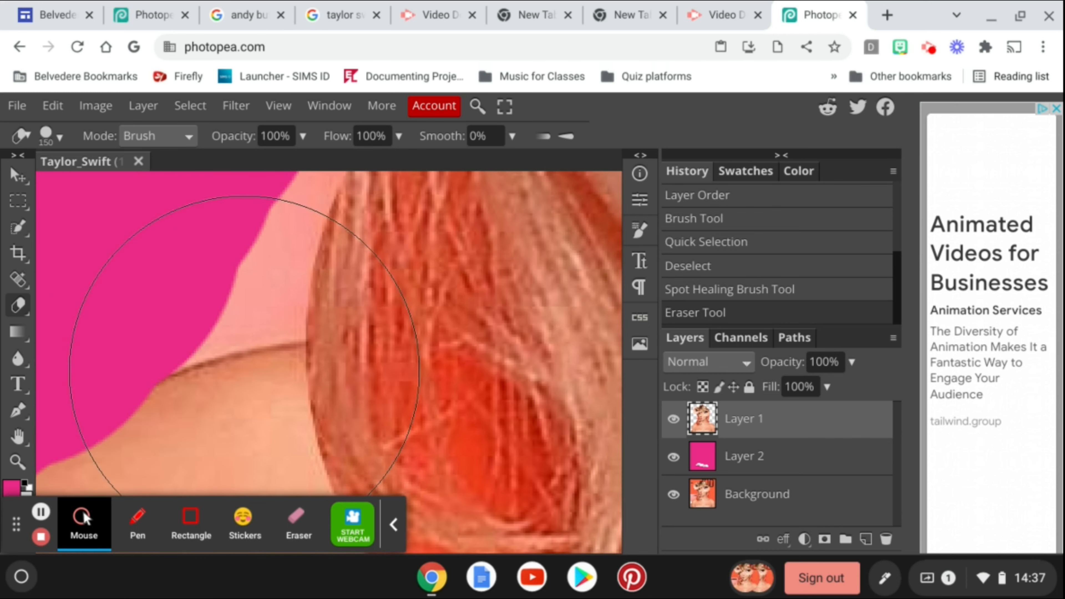
scroll(240, 285, "down", 3)
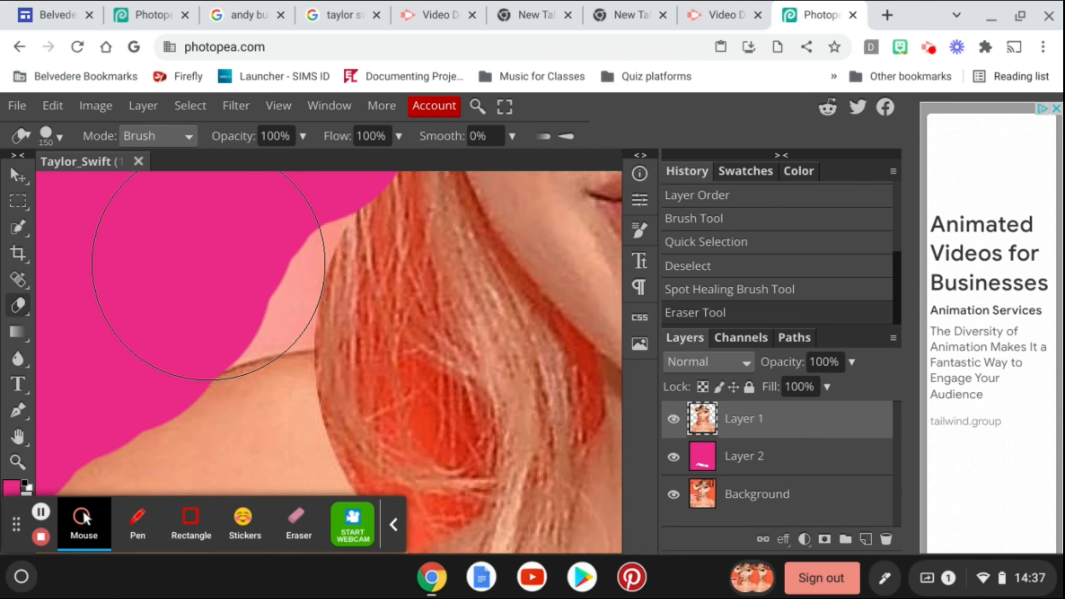
left_click(201, 262)
mouse_move(202, 262)
left_mouse_down()
mouse_move(271, 176)
mouse_move(246, 207)
left_mouse_up()
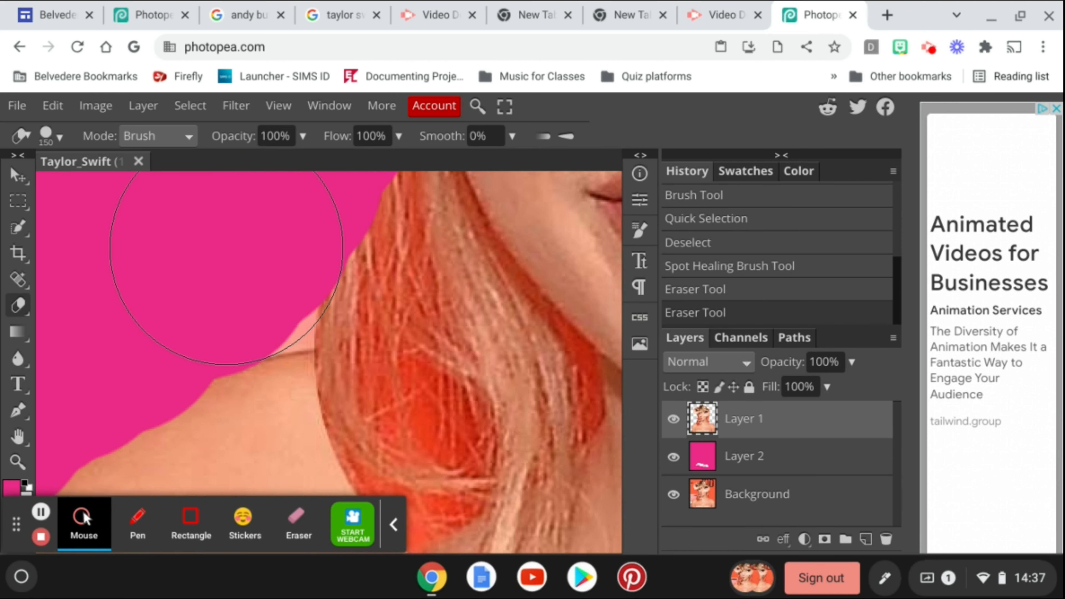
Open a Hue/Saturation adjustment on Layer 2, move its dialog clear of the portrait, and set the hue to -1
key("ctrl+minus")
key("ctrl+minus")
key("ctrl+minus")
key("ctrl+minus")
key("ctrl+minus")
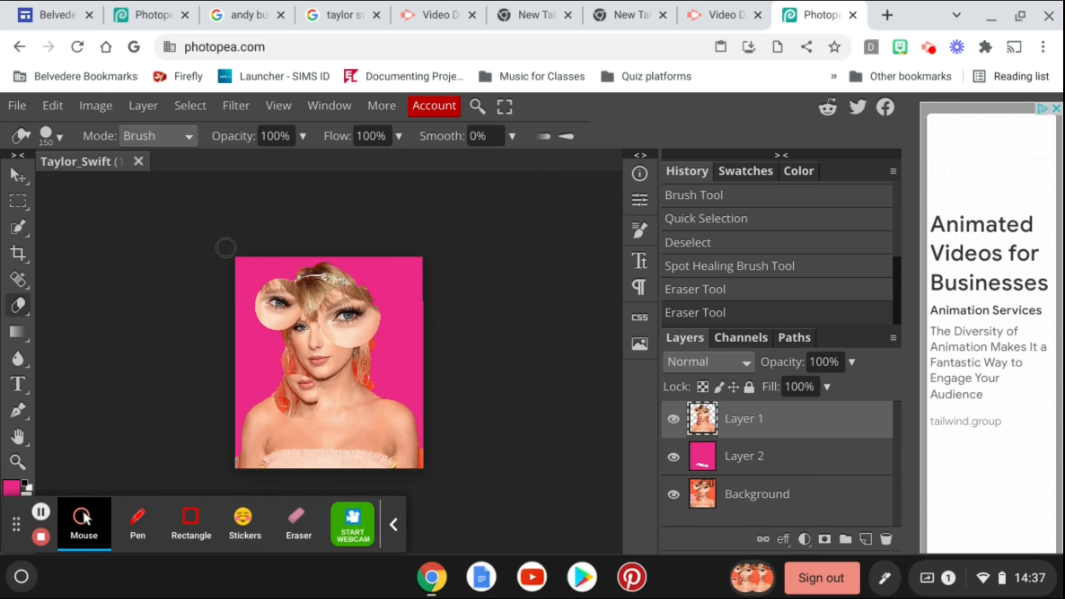
left_click(750, 461)
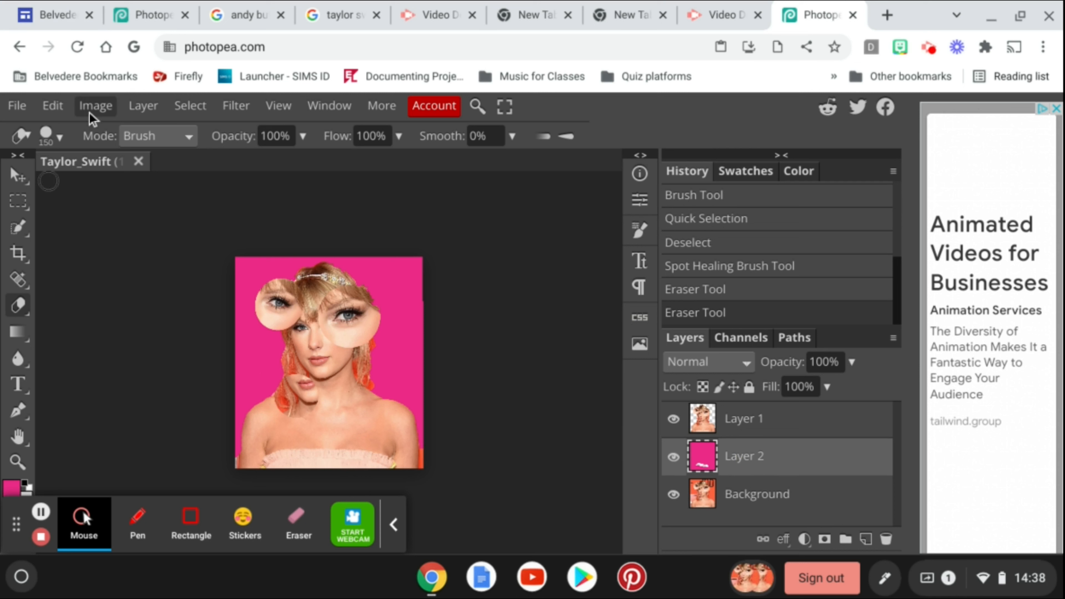
left_click(95, 106)
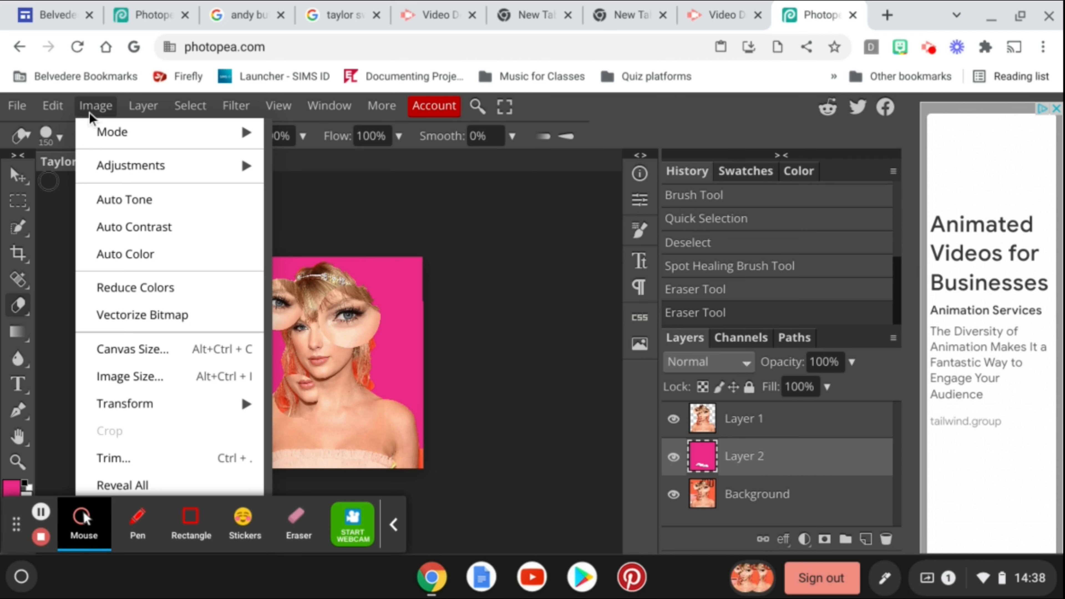
mouse_move(118, 167)
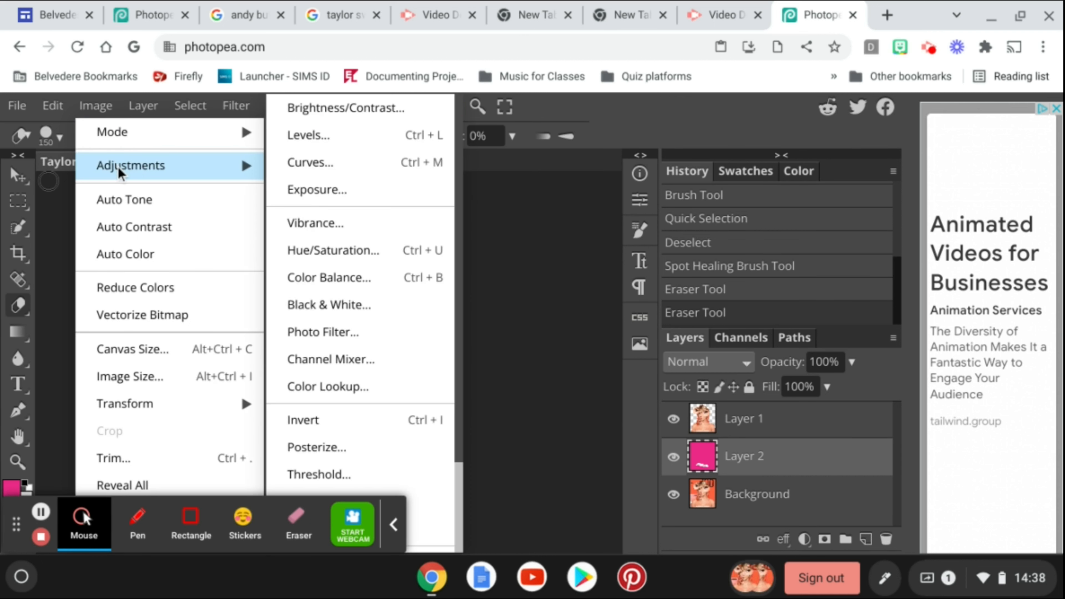
left_click(314, 252)
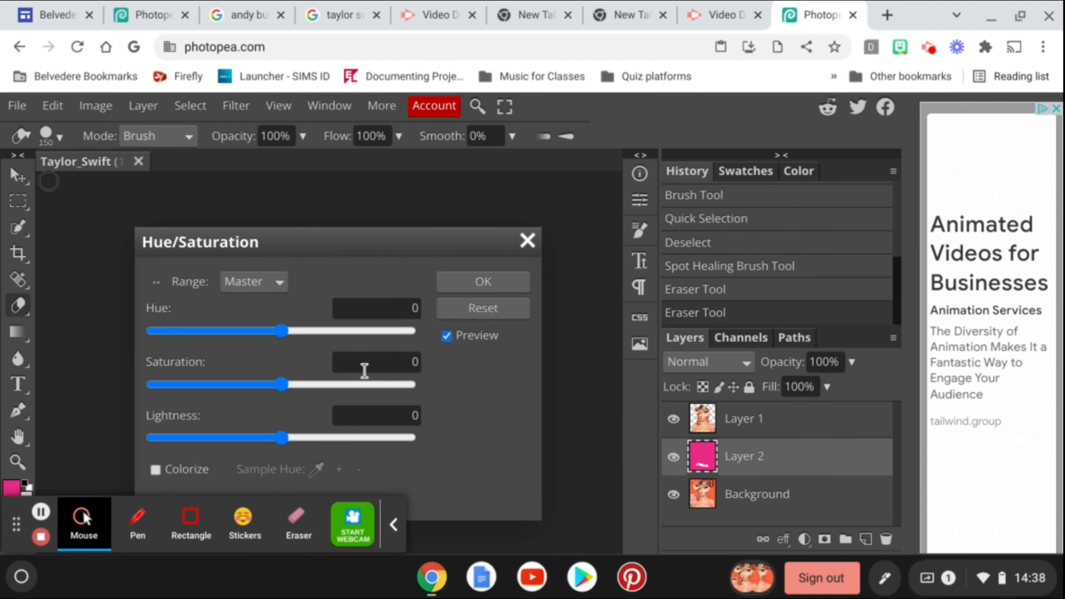
left_click_drag(374, 251, 689, 154)
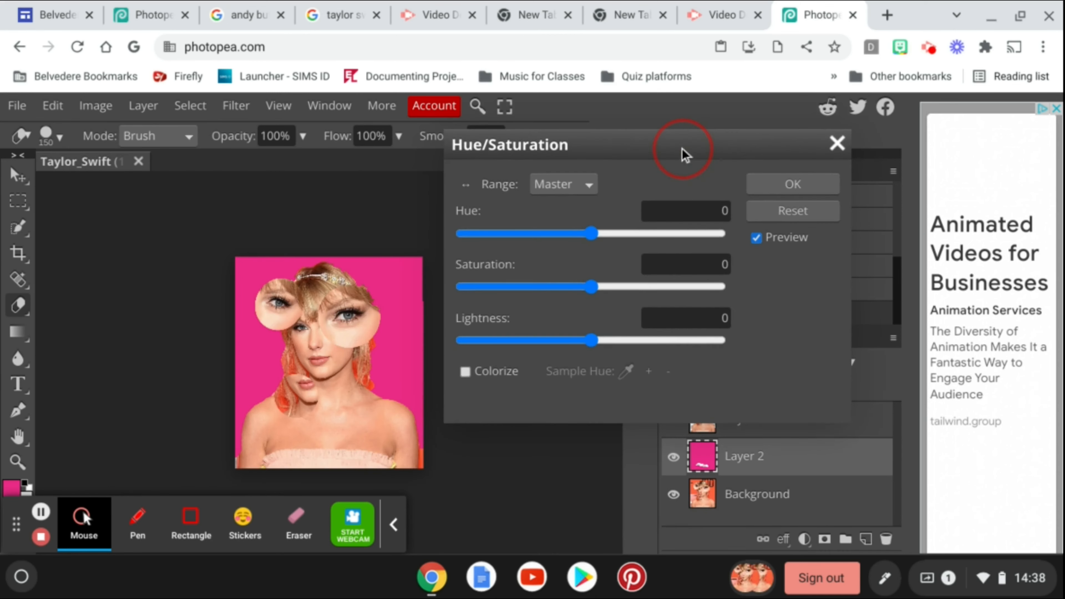
mouse_move(614, 239)
left_mouse_down()
mouse_move(698, 238)
mouse_move(460, 237)
mouse_move(606, 237)
left_mouse_up()
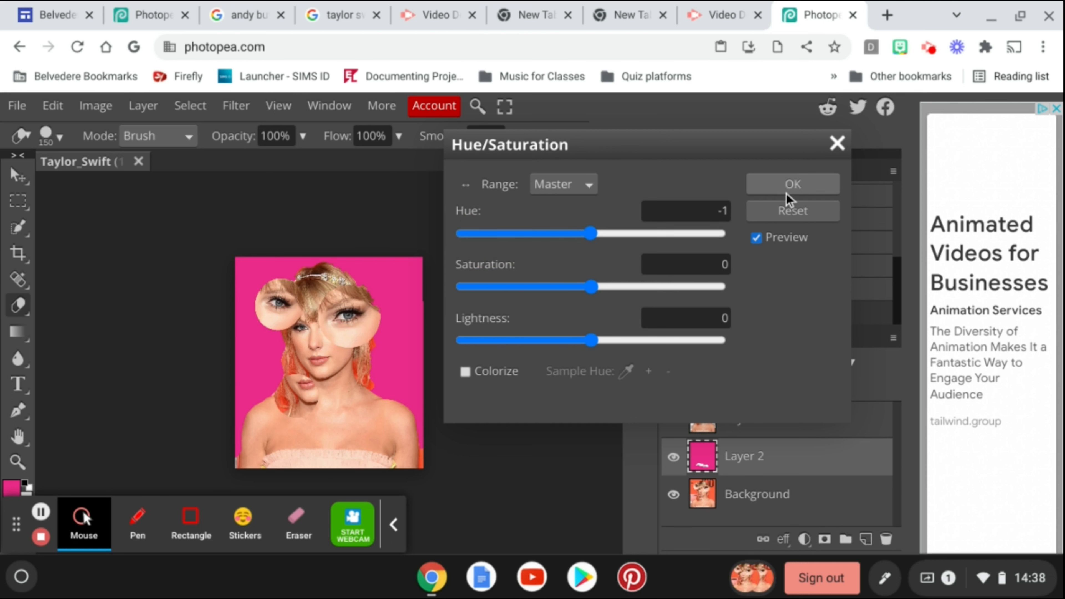